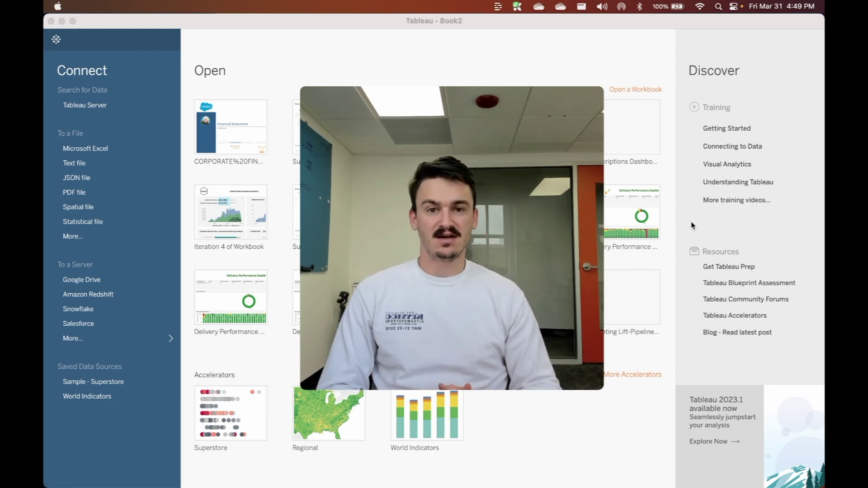
Open the full Accelerators gallery and reposition its dialog on screen.
{"action": "left_click", "coordinate": [805, 269]}
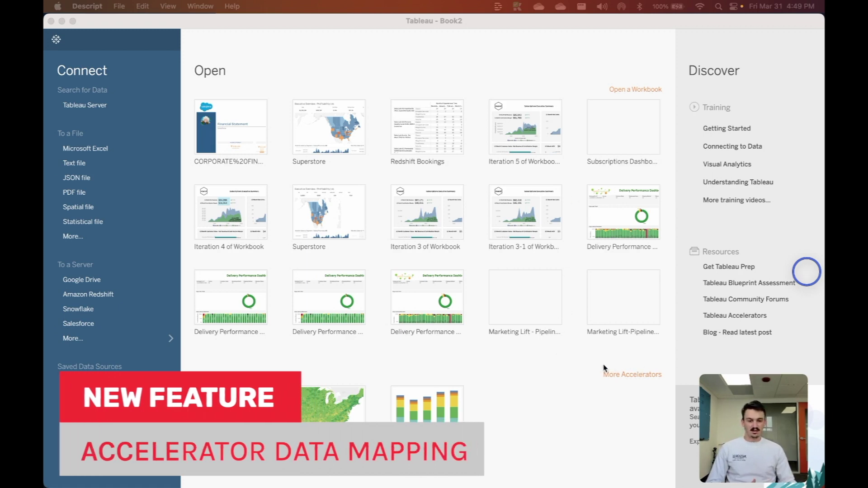
{"action": "left_click", "coordinate": [625, 378]}
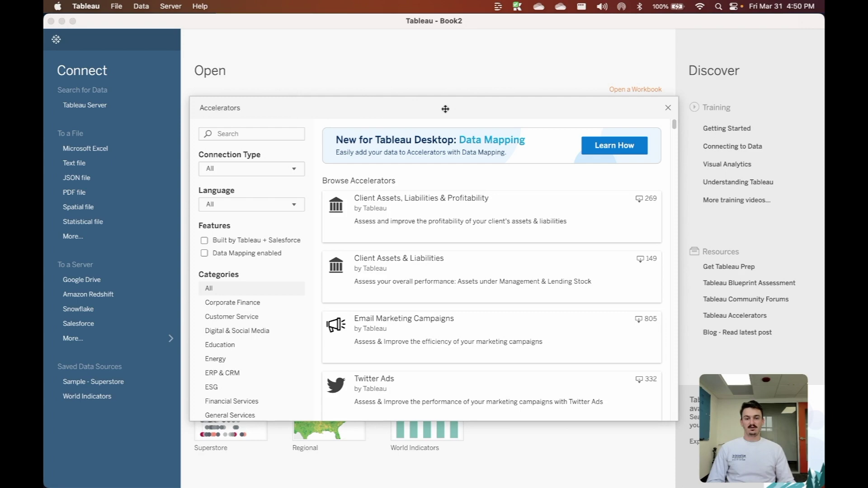
{"action": "left_click_drag", "start_coordinate": [445, 109], "coordinate": [373, 88]}
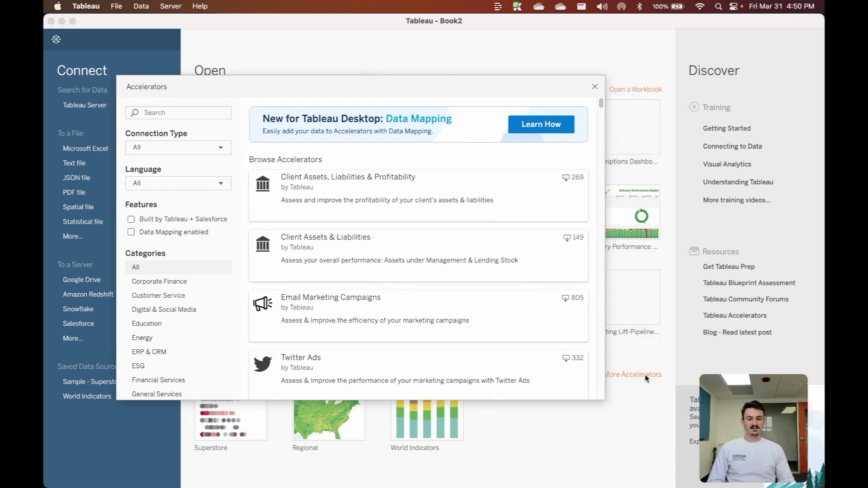
{"action": "left_click_drag", "start_coordinate": [227, 91], "coordinate": [300, 94]}
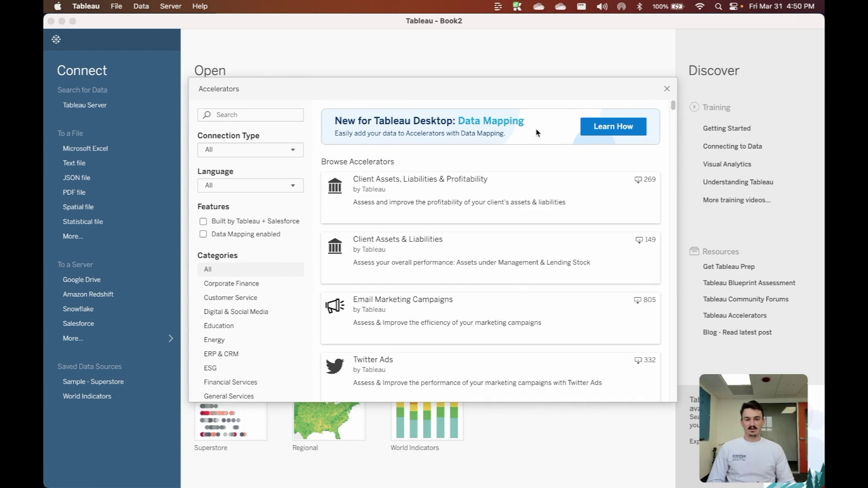
Scroll through the accelerator list and back up to the Financial Statement card.
{"action": "scroll", "coordinate": [407, 339], "scroll_direction": "down", "scroll_amount": 3}
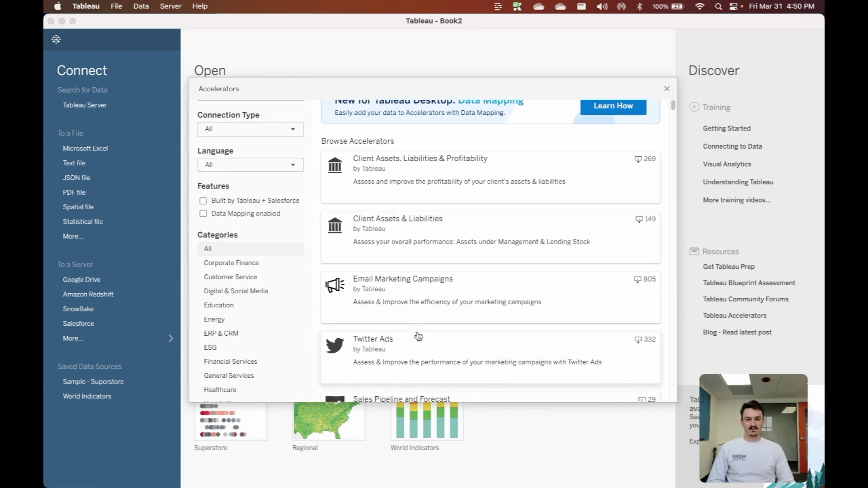
{"action": "scroll", "coordinate": [448, 247], "scroll_direction": "down", "scroll_amount": 10}
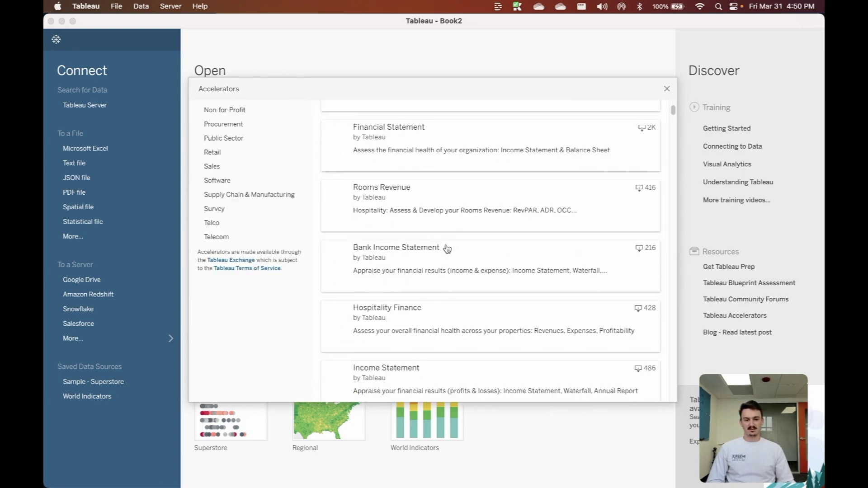
{"action": "scroll", "coordinate": [623, 219], "scroll_direction": "down", "scroll_amount": 1}
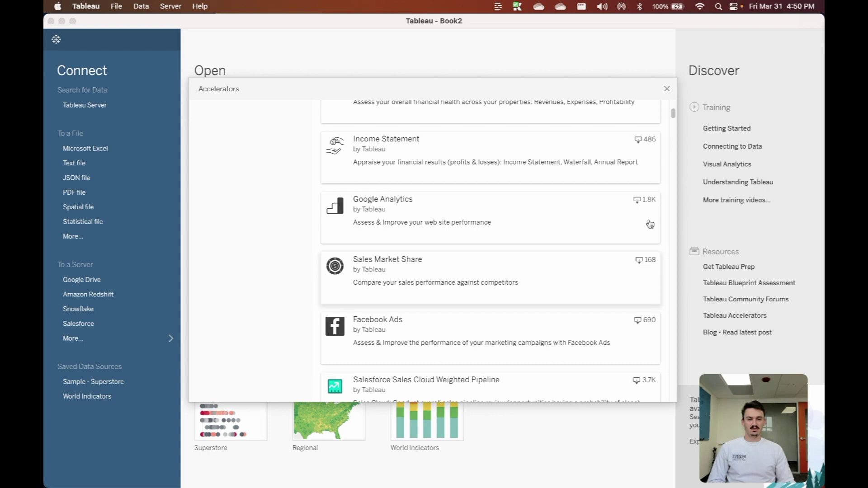
{"action": "scroll", "coordinate": [608, 206], "scroll_direction": "up", "scroll_amount": 5}
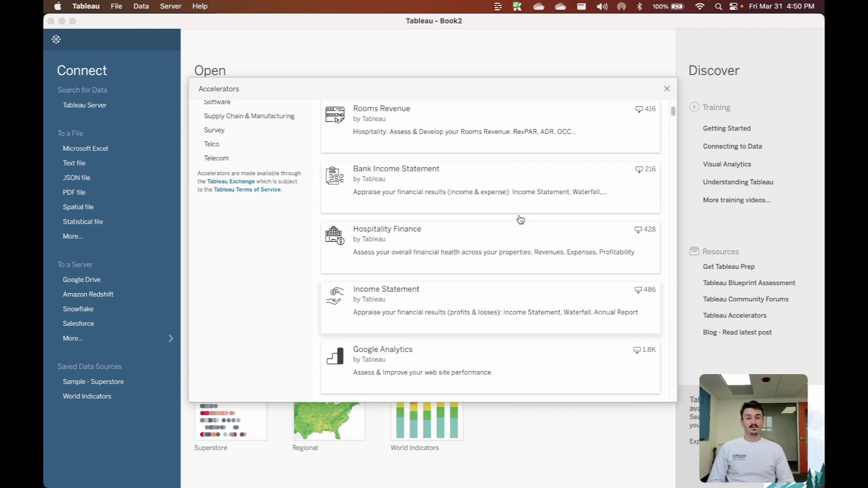
{"action": "scroll", "coordinate": [520, 220], "scroll_direction": "up", "scroll_amount": 2}
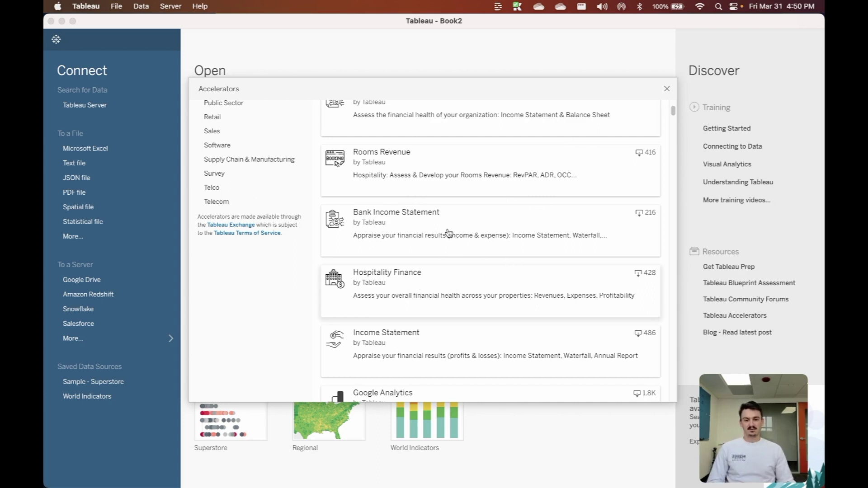
{"action": "scroll", "coordinate": [400, 213], "scroll_direction": "up", "scroll_amount": 2}
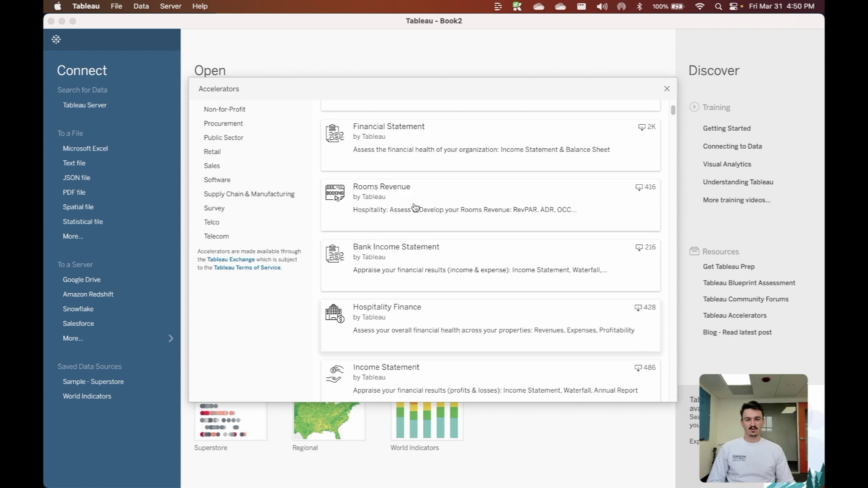
From the Financial Statement details page, open the accelerator as a new workbook.
{"action": "left_click", "coordinate": [419, 143]}
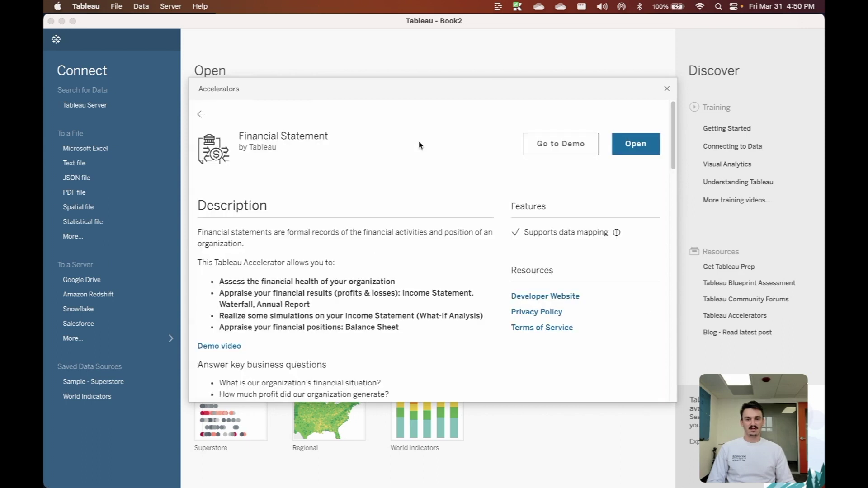
{"action": "left_click", "coordinate": [635, 144]}
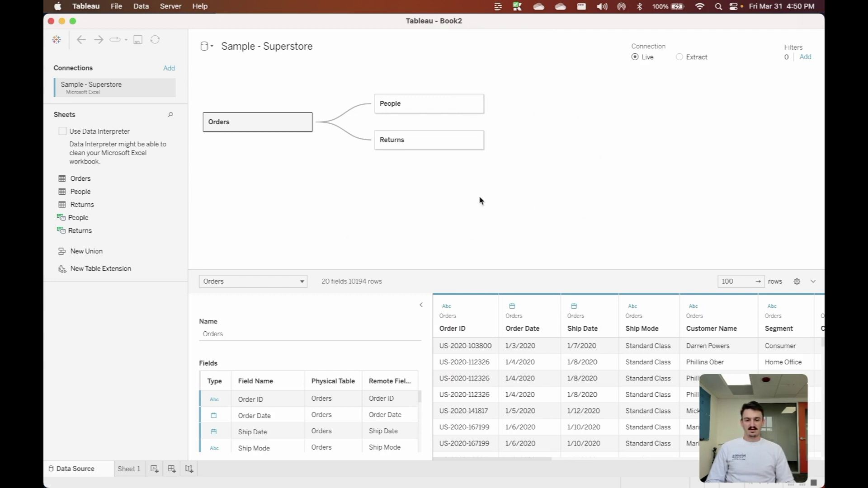
{"action": "key", "text": "super+n"}
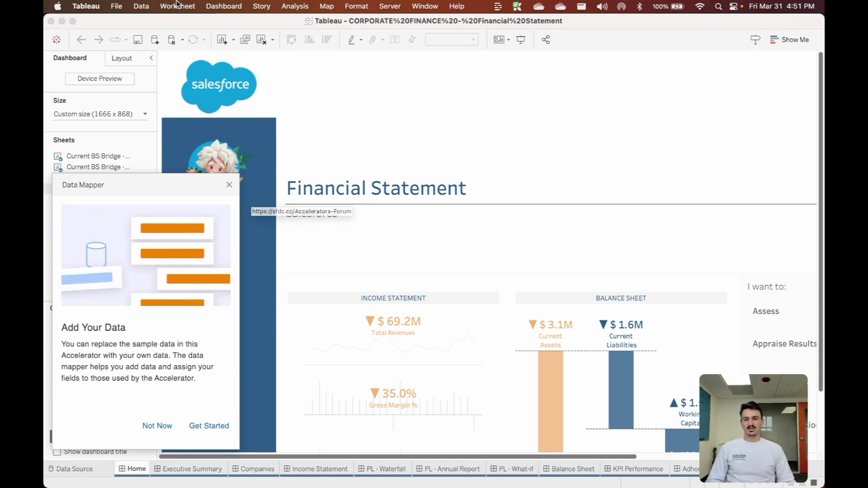
Use the Data Mapper's Connect to Data to import the data source from Hospital Prices.twb.
{"action": "left_click", "coordinate": [147, 6]}
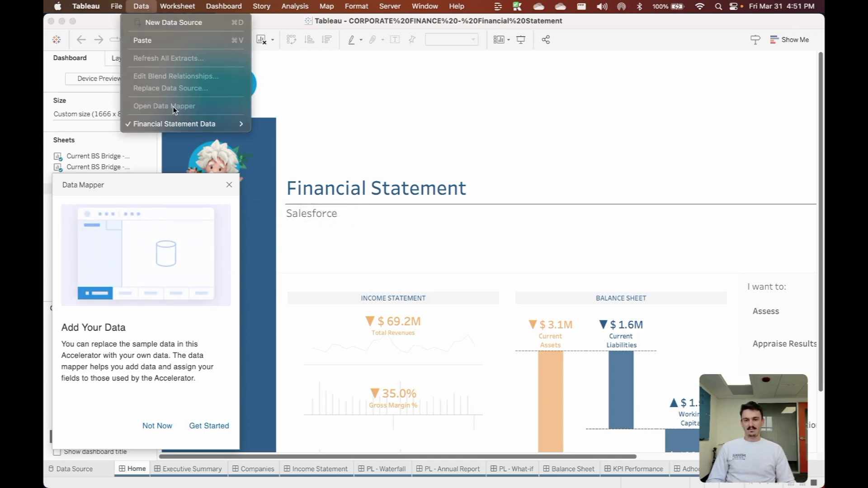
{"action": "left_click", "coordinate": [213, 428]}
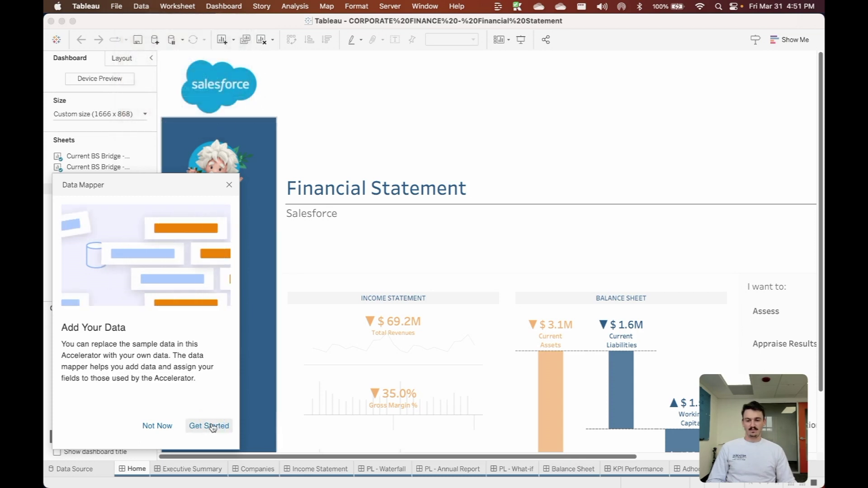
{"action": "left_click", "coordinate": [212, 428]}
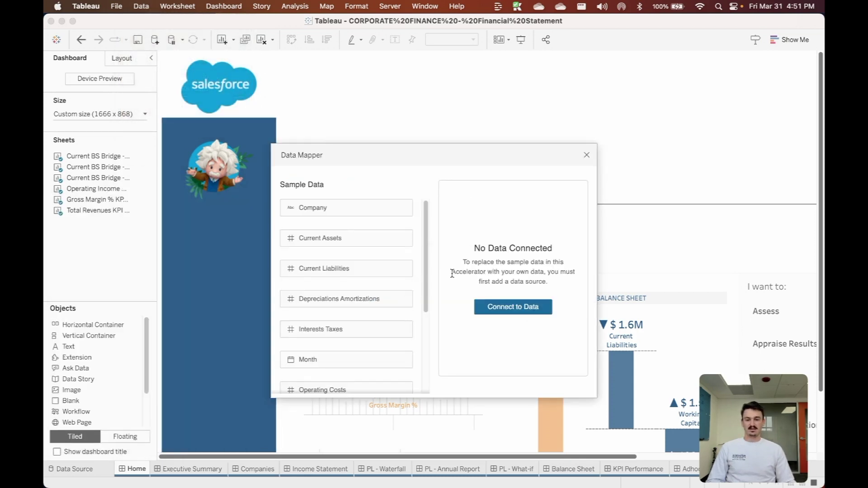
{"action": "scroll", "coordinate": [401, 294], "scroll_direction": "down", "scroll_amount": 5}
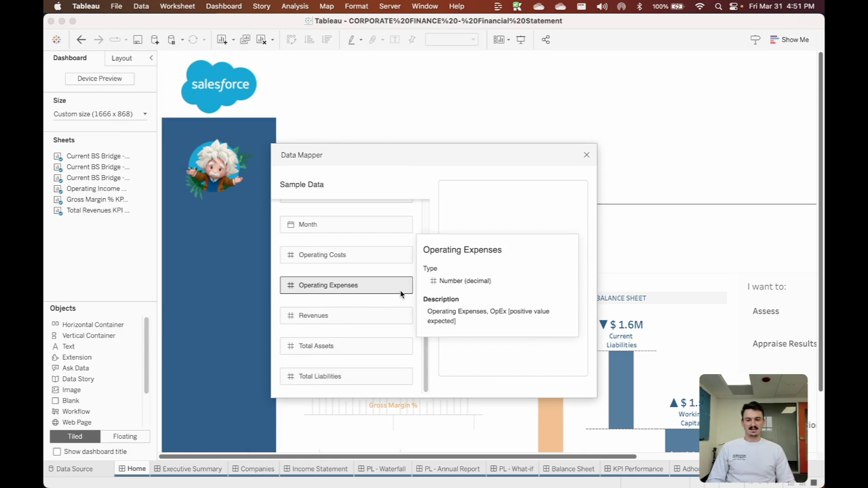
{"action": "left_click", "coordinate": [513, 309]}
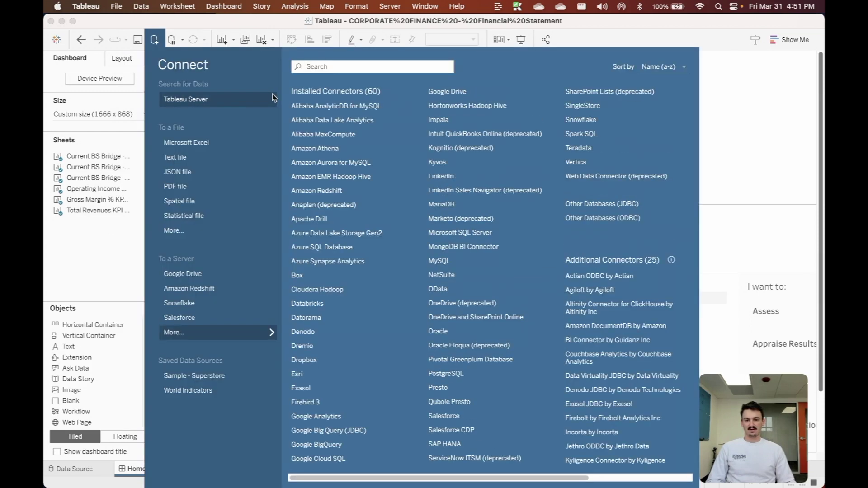
{"action": "left_click", "coordinate": [196, 230]}
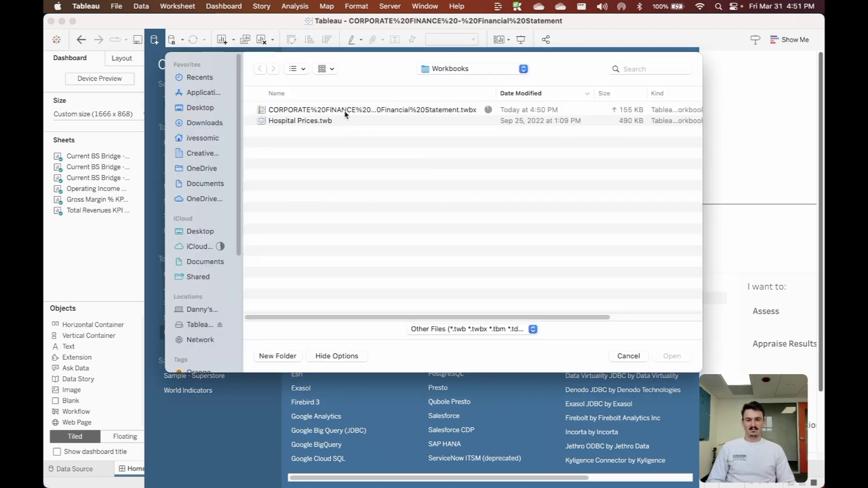
{"action": "double_click", "coordinate": [324, 122]}
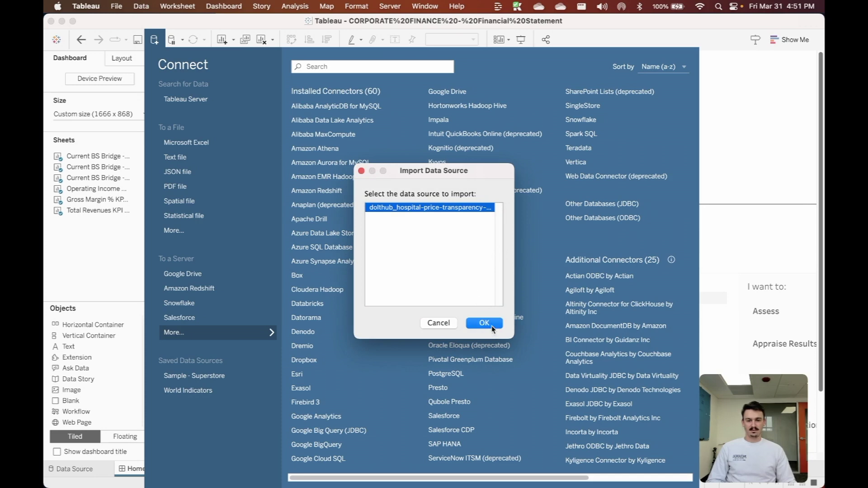
{"action": "left_click", "coordinate": [484, 324]}
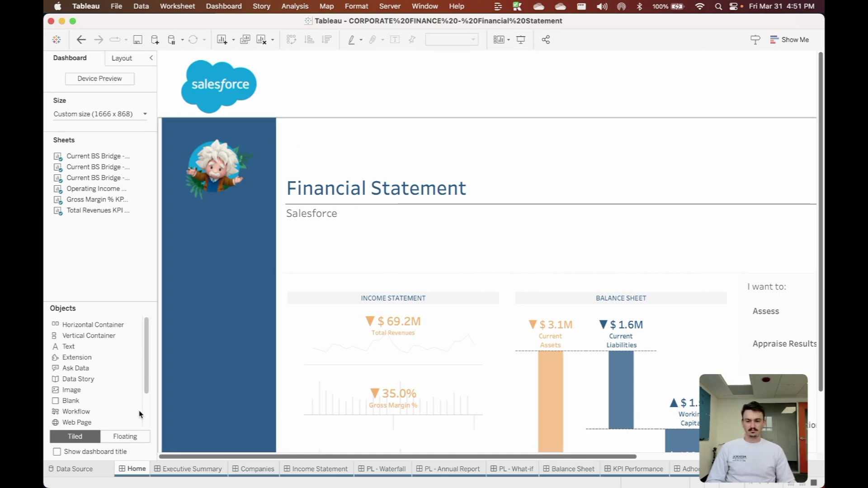
{"action": "scroll", "coordinate": [138, 410], "scroll_direction": "down", "scroll_amount": 2}
{"action": "scroll", "coordinate": [138, 403], "scroll_direction": "up", "scroll_amount": 2}
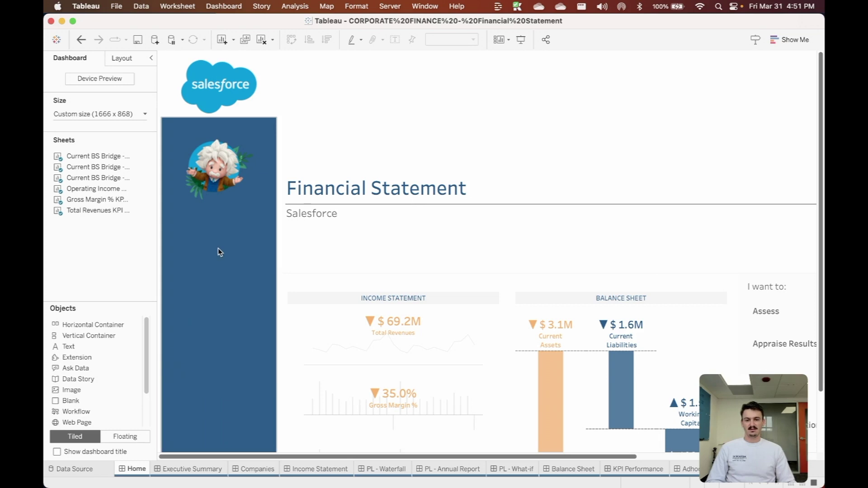
{"action": "mouse_move", "coordinate": [473, 350]}
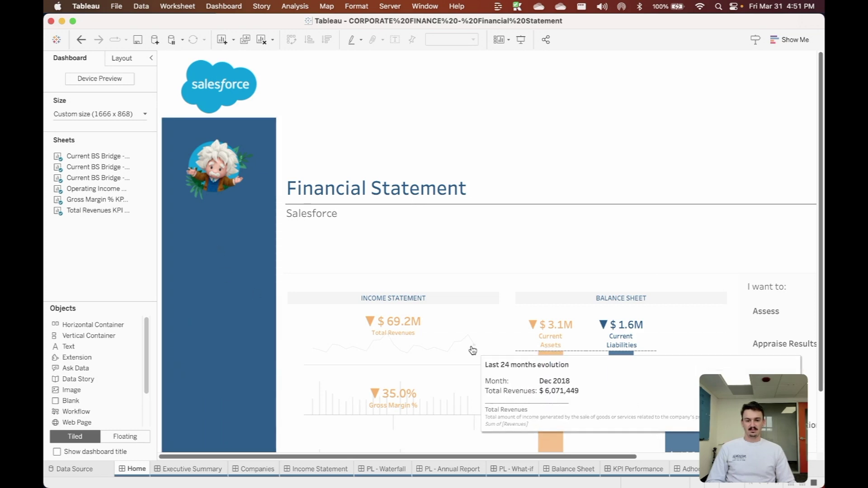
{"action": "left_click", "coordinate": [811, 276]}
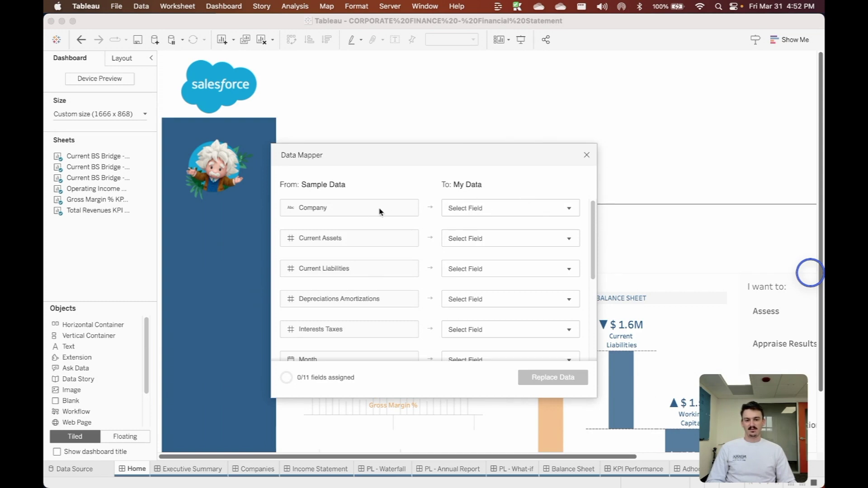
{"action": "scroll", "coordinate": [359, 304], "scroll_direction": "down", "scroll_amount": 8}
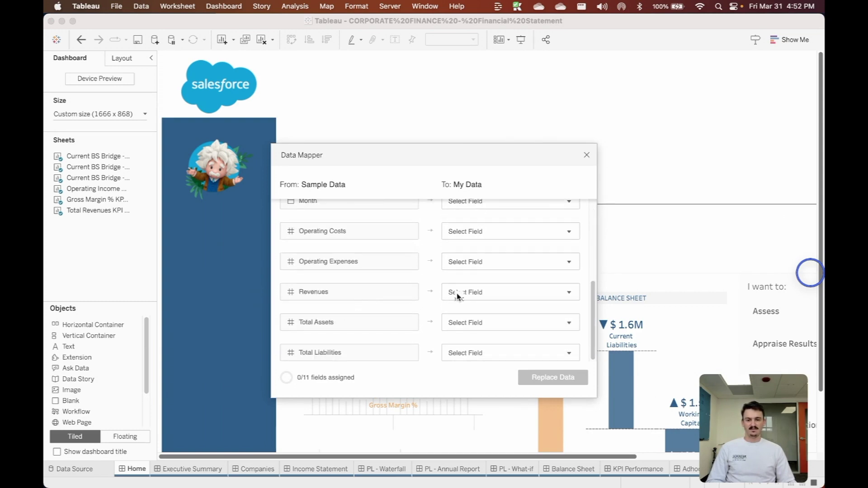
{"action": "scroll", "coordinate": [457, 293], "scroll_direction": "up", "scroll_amount": 8}
{"action": "left_click", "coordinate": [476, 208]}
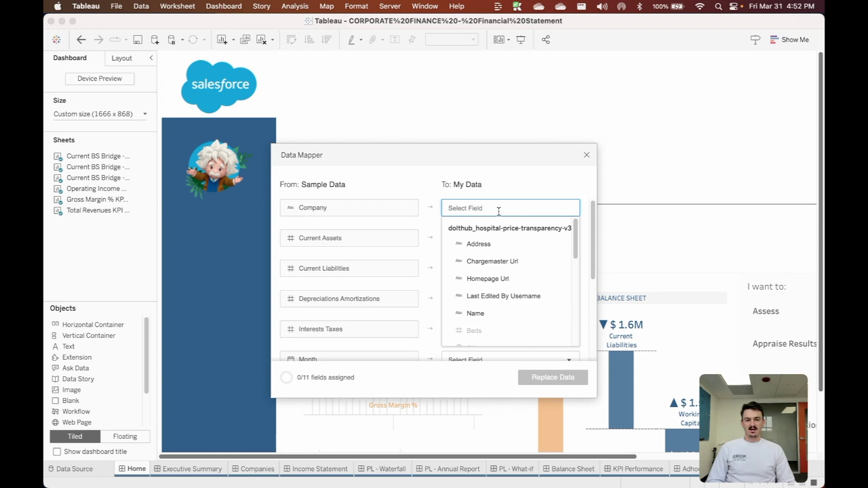
{"action": "scroll", "coordinate": [481, 271], "scroll_direction": "down", "scroll_amount": 5}
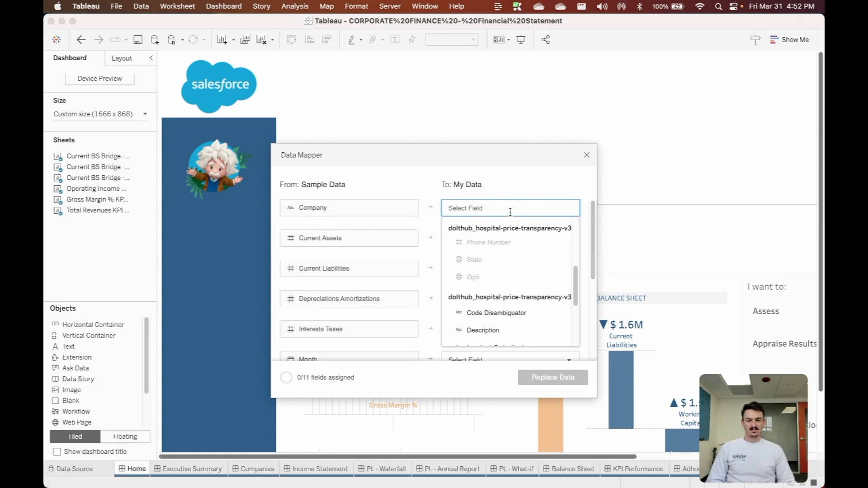
{"action": "scroll", "coordinate": [502, 227], "scroll_direction": "up", "scroll_amount": 3}
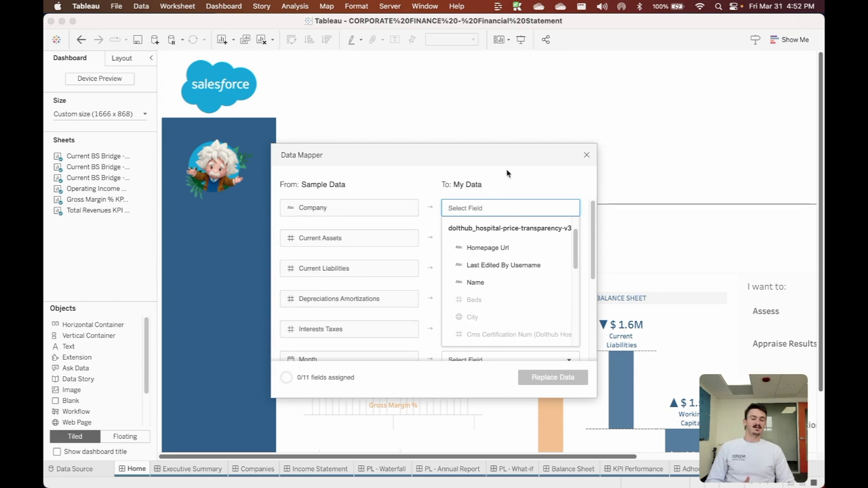
{"action": "left_click", "coordinate": [491, 185]}
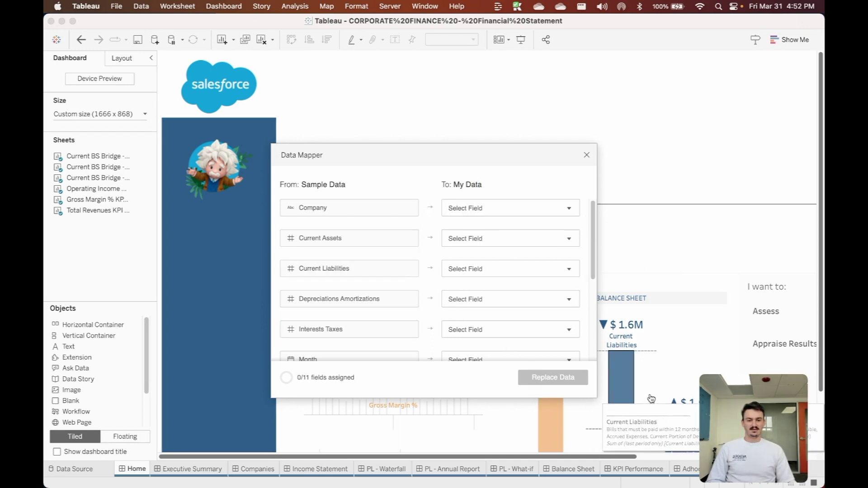
Close the Data Mapper without mapping, dismiss its reopen note, and switch to Book2's Sheet 1.
{"action": "left_click", "coordinate": [586, 155]}
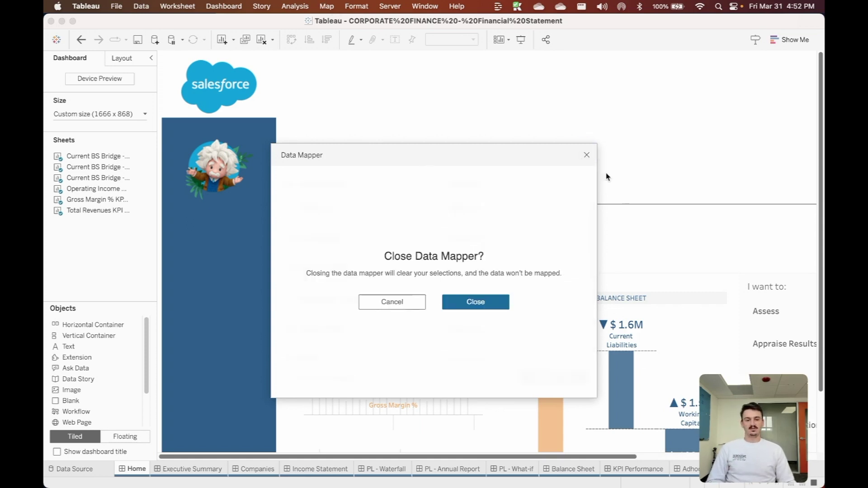
{"action": "left_click", "coordinate": [471, 303]}
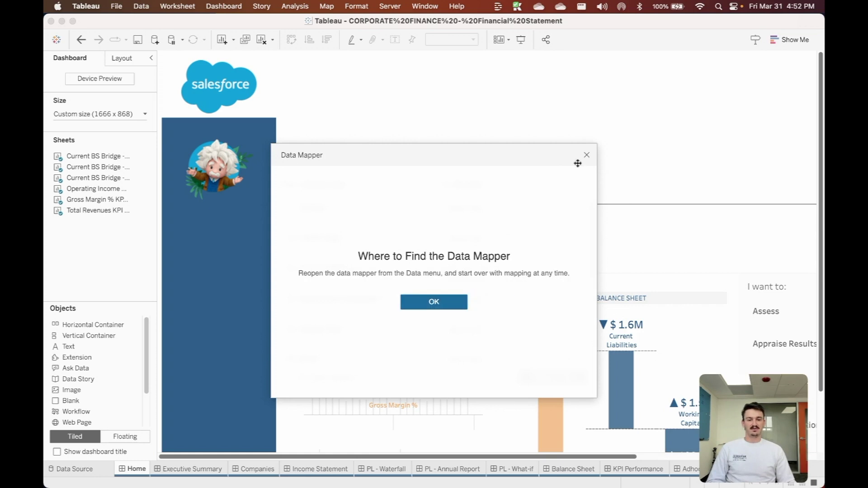
{"action": "left_click", "coordinate": [425, 301]}
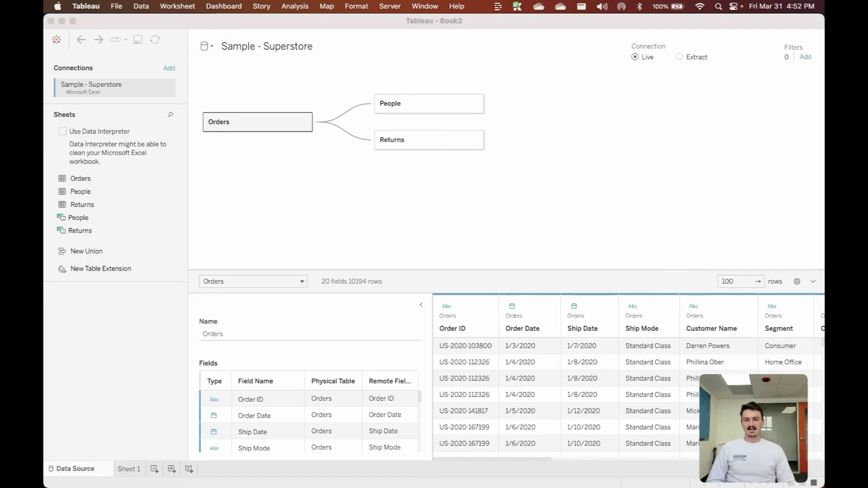
{"action": "left_click", "coordinate": [123, 469]}
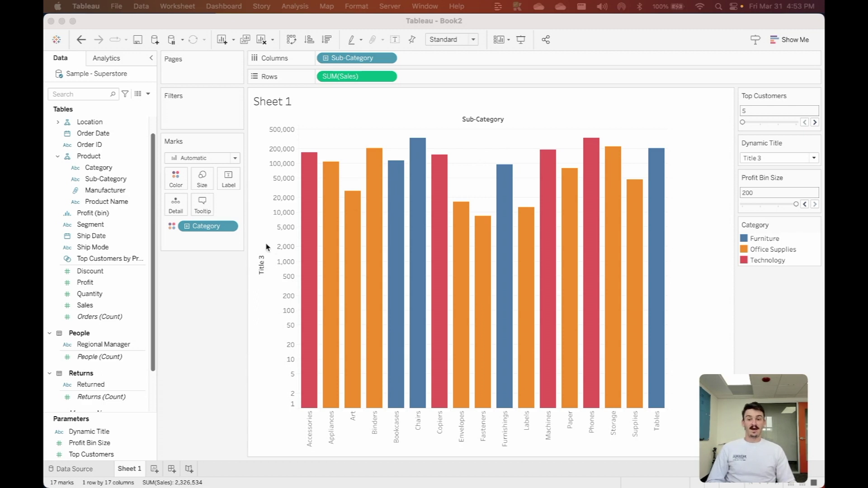
Edit the Sales axis and give it a custom title 'Sales'.
{"action": "left_click", "coordinate": [260, 294]}
{"action": "mouse_move", "coordinate": [260, 277]}
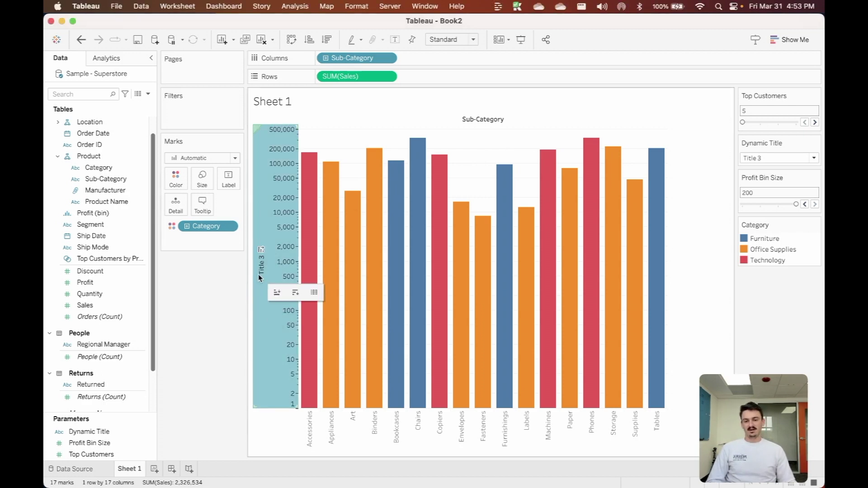
{"action": "right_click", "coordinate": [260, 268]}
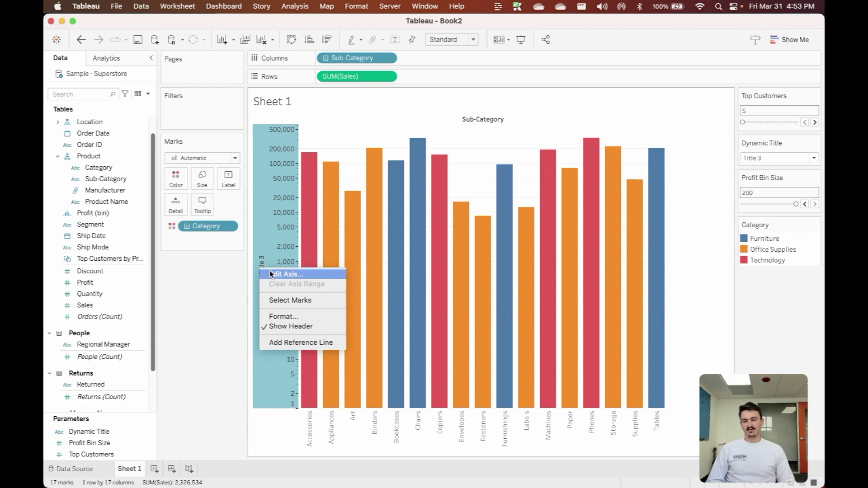
{"action": "left_click", "coordinate": [260, 267]}
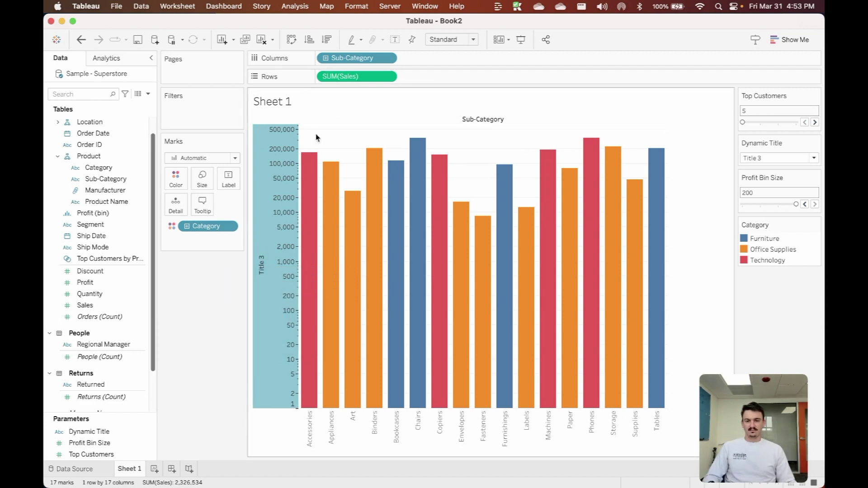
{"action": "right_click", "coordinate": [265, 274]}
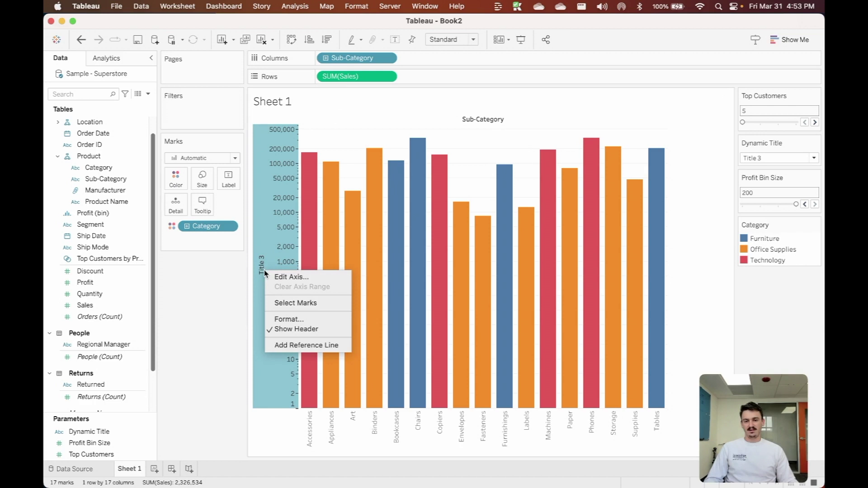
{"action": "left_click", "coordinate": [287, 280]}
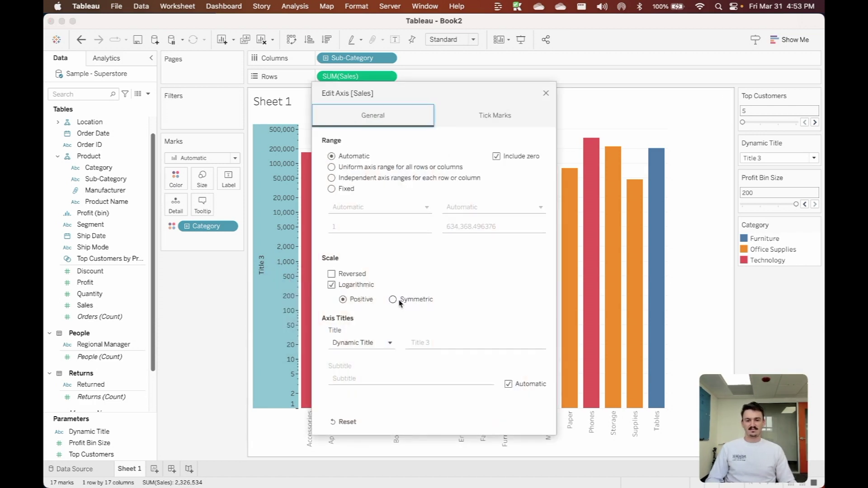
{"action": "left_click", "coordinate": [364, 345]}
{"action": "left_click", "coordinate": [357, 360]}
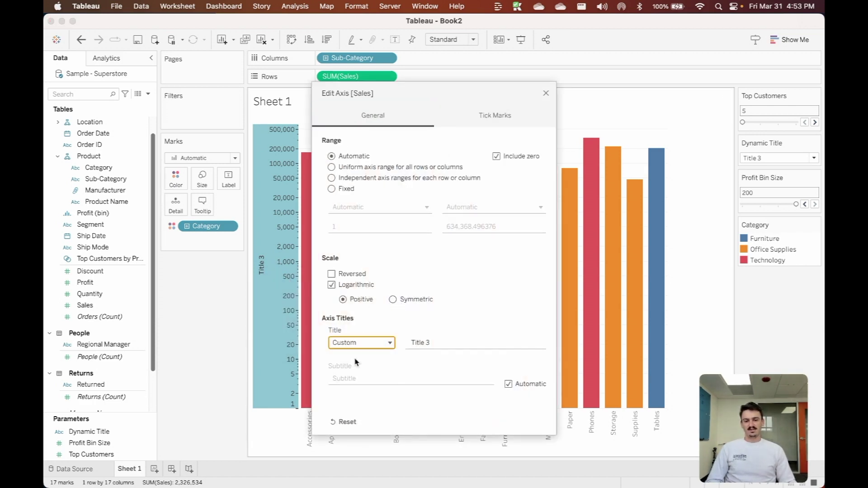
{"action": "double_click", "coordinate": [453, 344]}
{"action": "triple_click", "coordinate": [452, 344]}
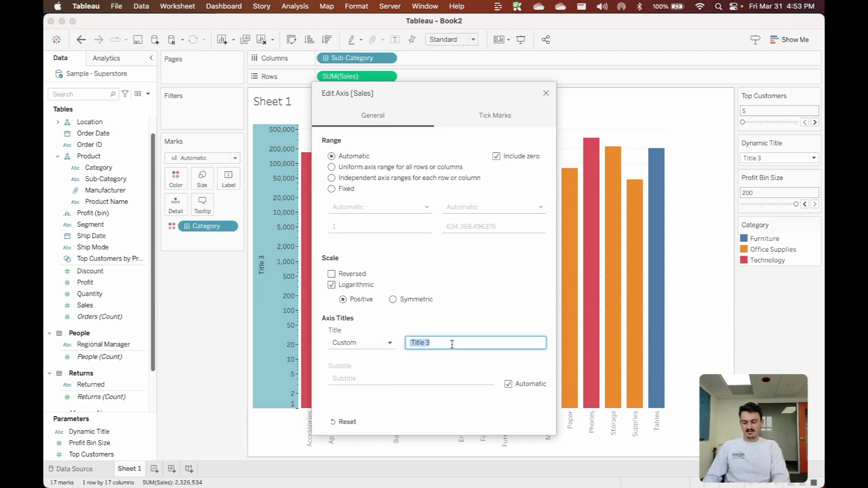
{"action": "type", "text": "Sales"}
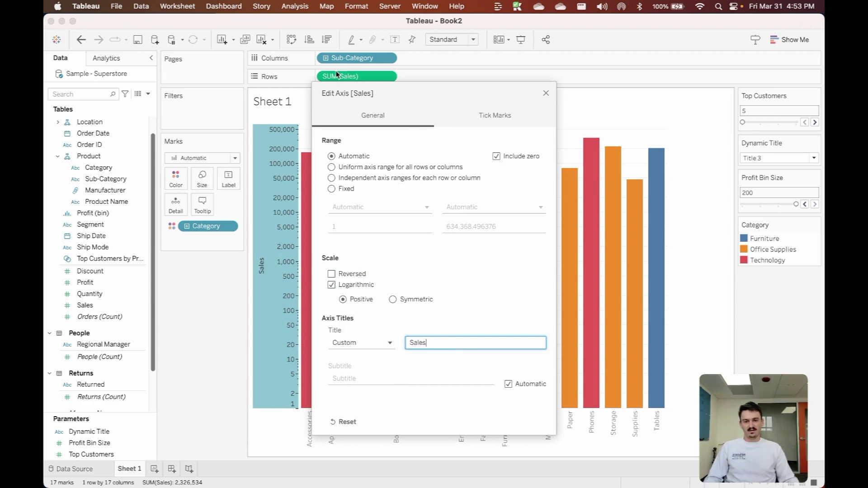
Switch the axis title source to the Dynamic Title parameter and close the dialog.
{"action": "left_click", "coordinate": [372, 345]}
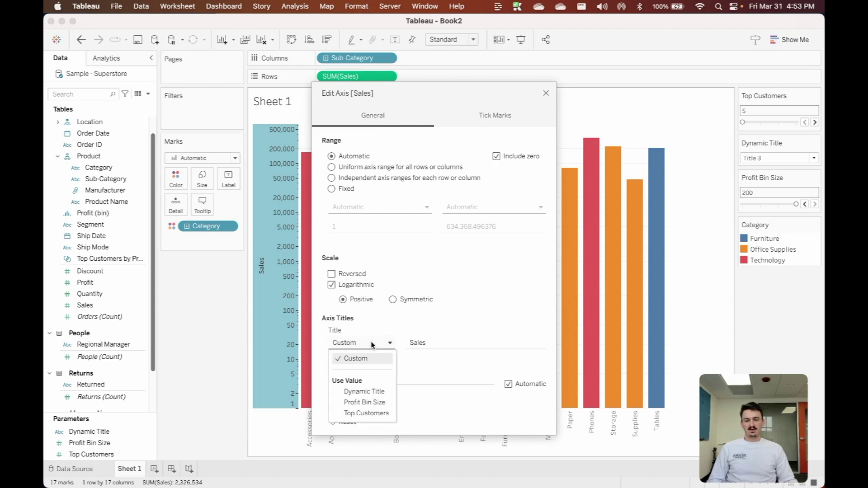
{"action": "left_click", "coordinate": [369, 393]}
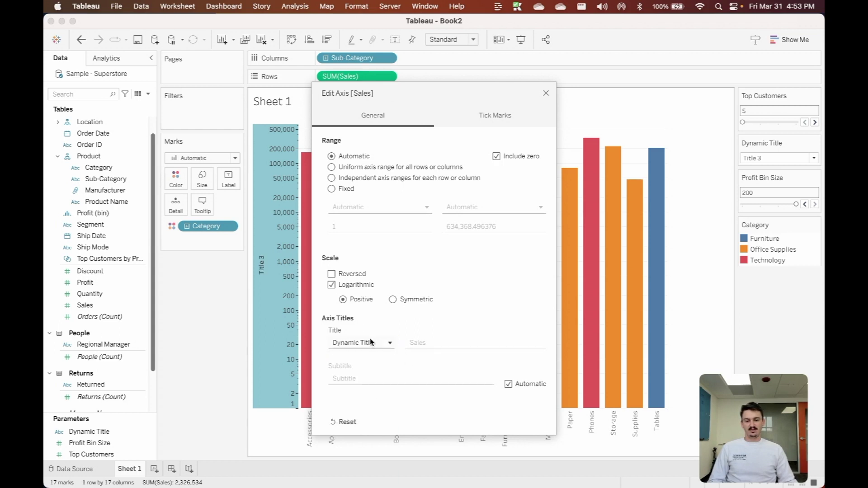
{"action": "left_click", "coordinate": [545, 92]}
{"action": "left_click", "coordinate": [772, 160]}
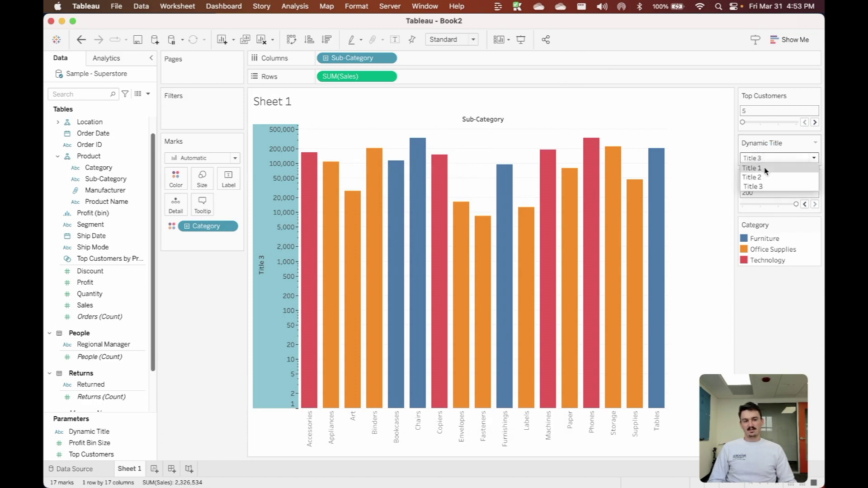
{"action": "left_click", "coordinate": [766, 170]}
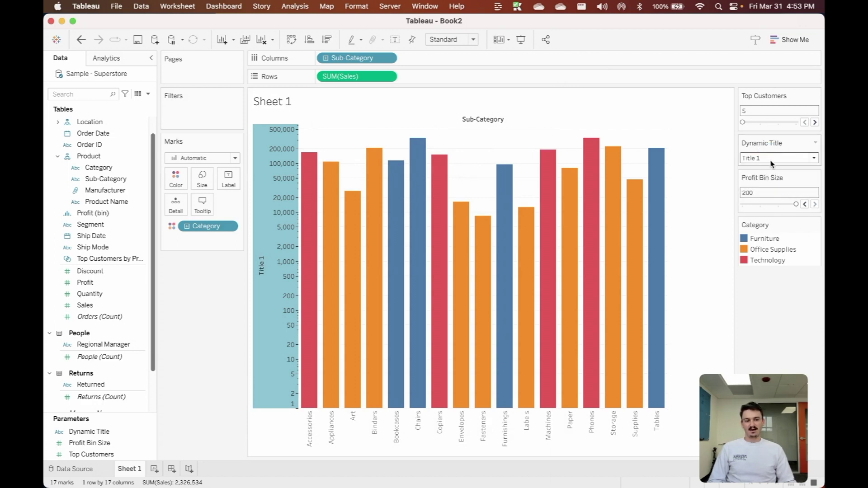
{"action": "left_click", "coordinate": [761, 159]}
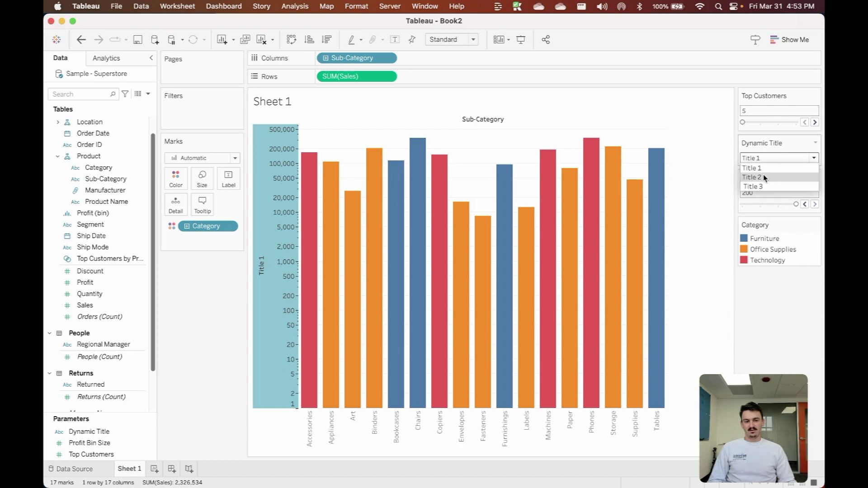
{"action": "left_click", "coordinate": [763, 175]}
{"action": "left_click", "coordinate": [258, 265]}
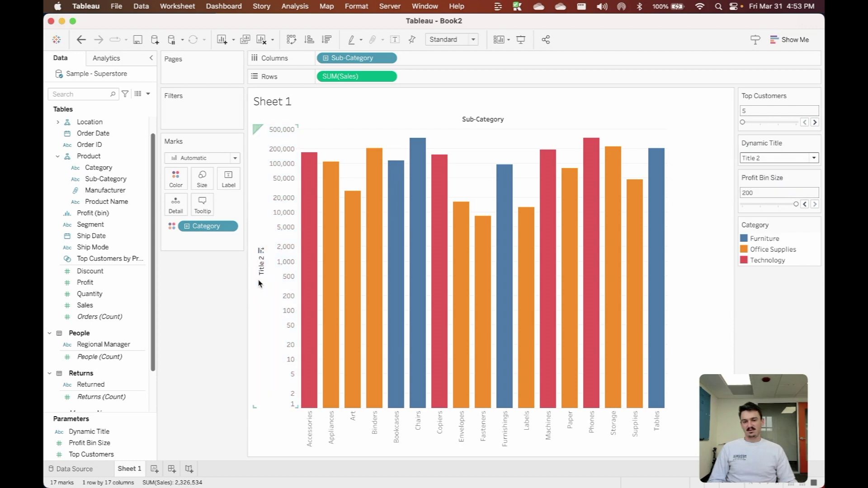
{"action": "left_click", "coordinate": [761, 158]}
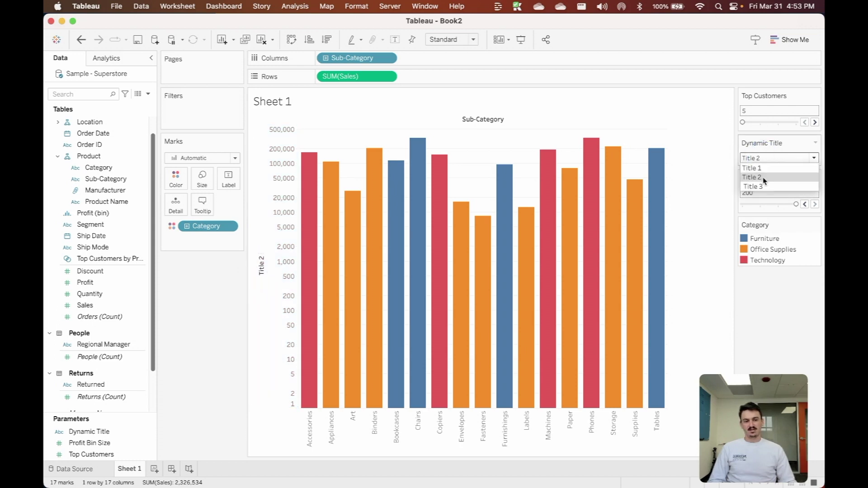
{"action": "left_click", "coordinate": [761, 187]}
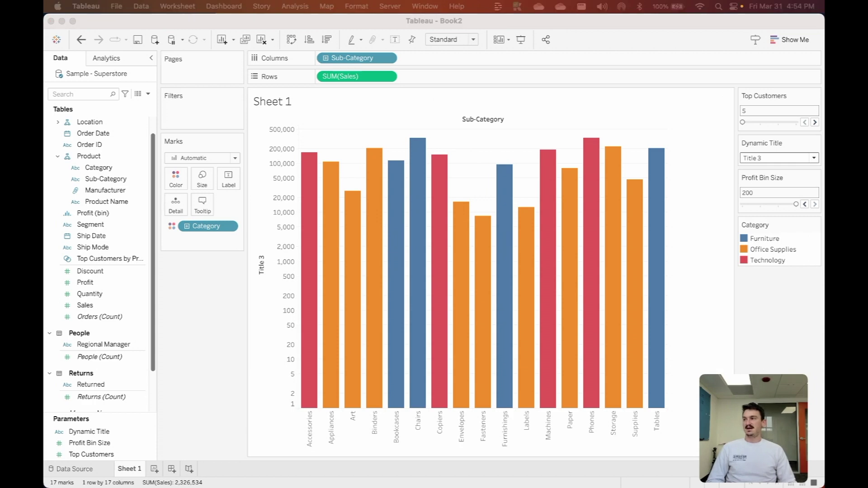
Create a new calculated field from the Ship Date field.
{"action": "left_click", "coordinate": [180, 326]}
{"action": "left_click", "coordinate": [107, 238]}
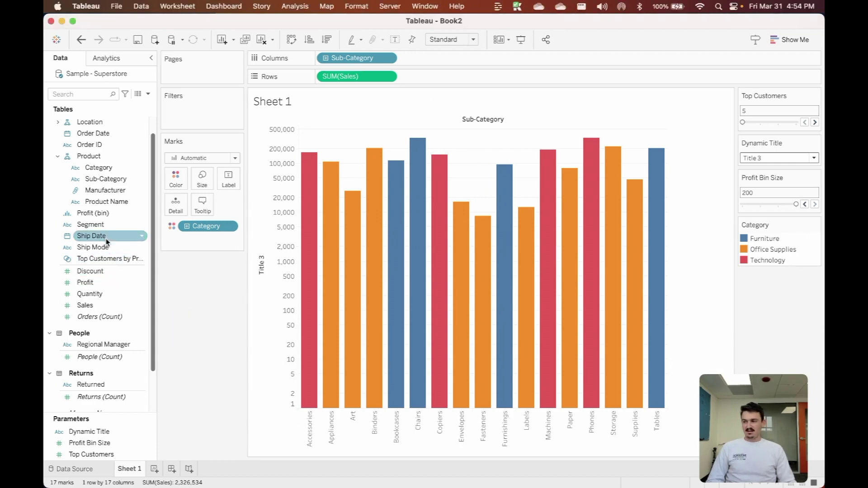
{"action": "right_click", "coordinate": [107, 236]}
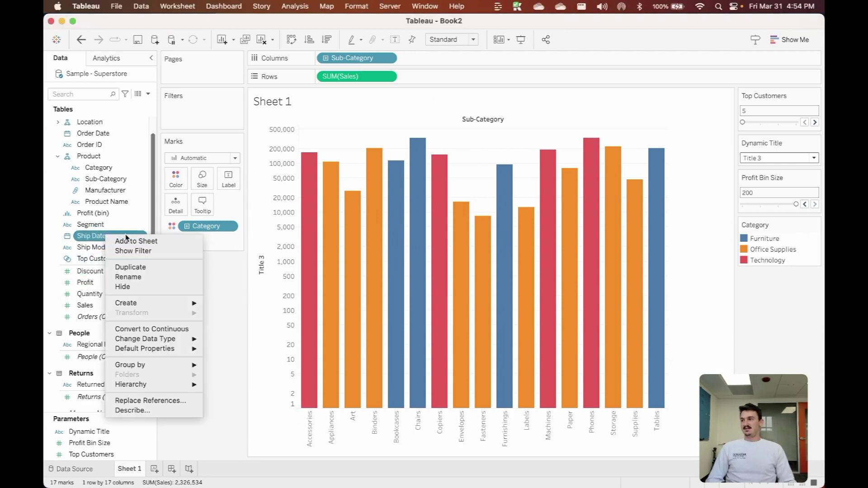
{"action": "mouse_move", "coordinate": [163, 303]}
{"action": "left_click", "coordinate": [227, 304]}
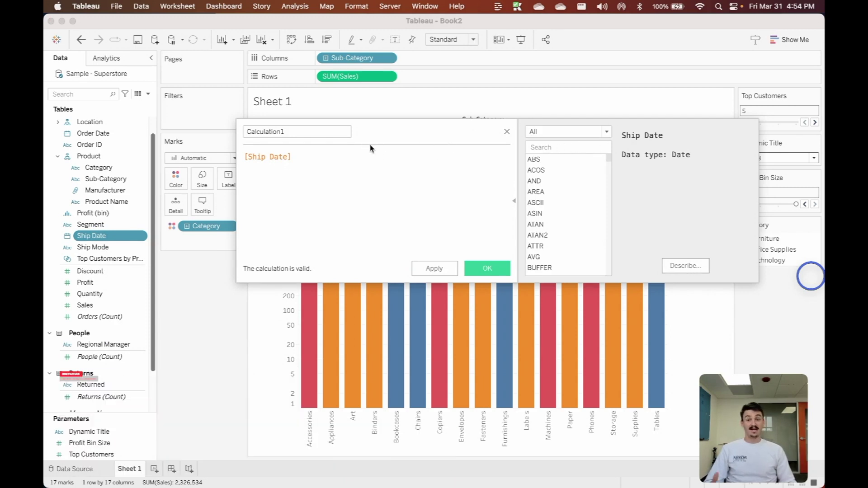
Filter the function list to User and read USERATTRIBUTE and USERATTRIBUTEINCLUDES descriptions.
{"action": "left_click", "coordinate": [579, 132]}
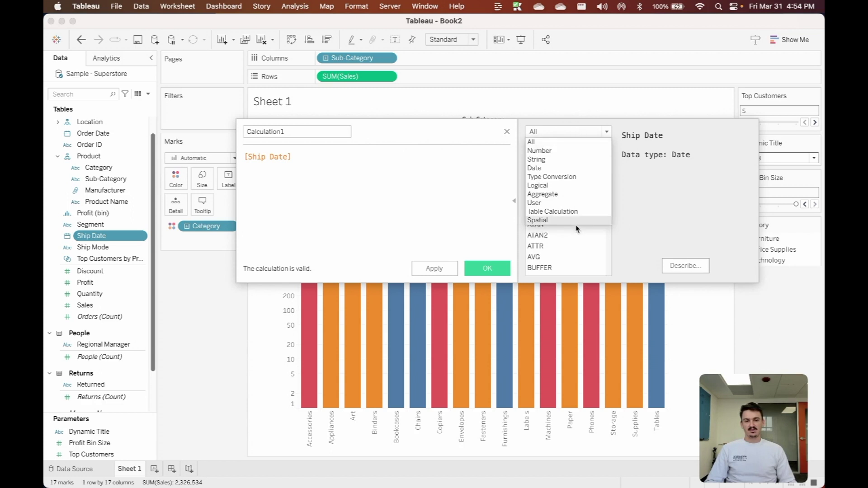
{"action": "left_click", "coordinate": [576, 205]}
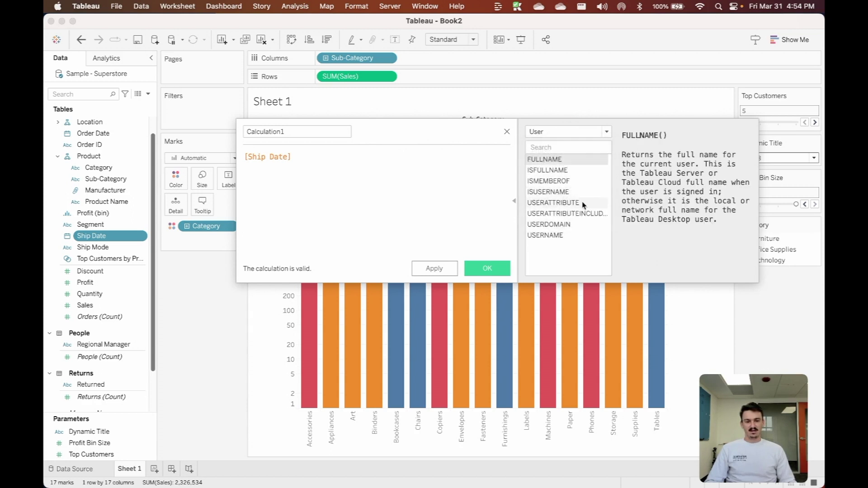
{"action": "left_click", "coordinate": [581, 203]}
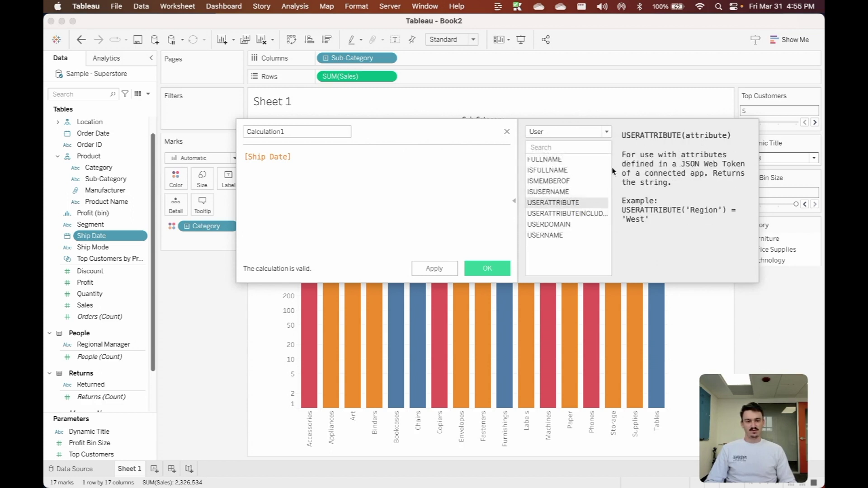
{"action": "left_click", "coordinate": [582, 214]}
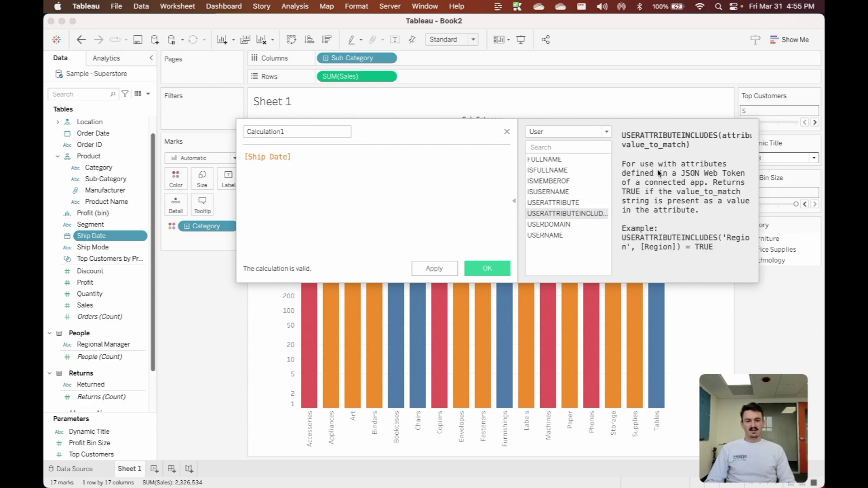
{"action": "left_click", "coordinate": [584, 202]}
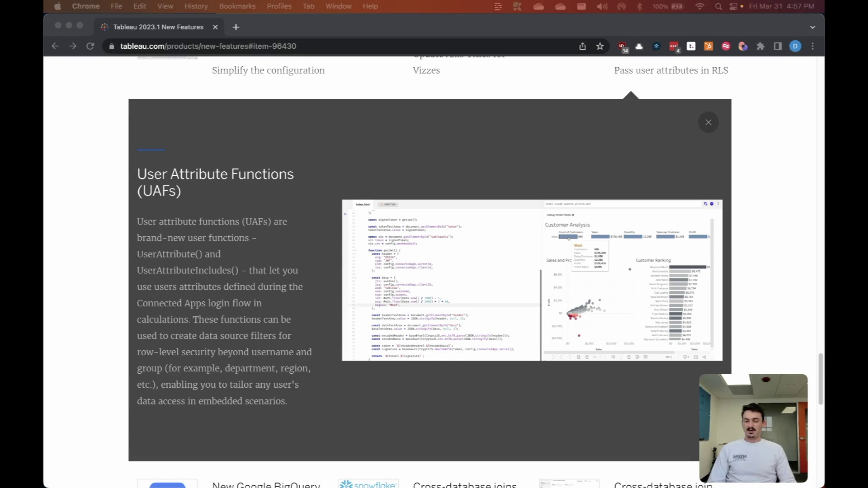
Collapse the User Attribute Functions card, expand Cross-database joins for Snowflake, and scroll through it.
{"action": "scroll", "coordinate": [413, 184], "scroll_direction": "up", "scroll_amount": 3}
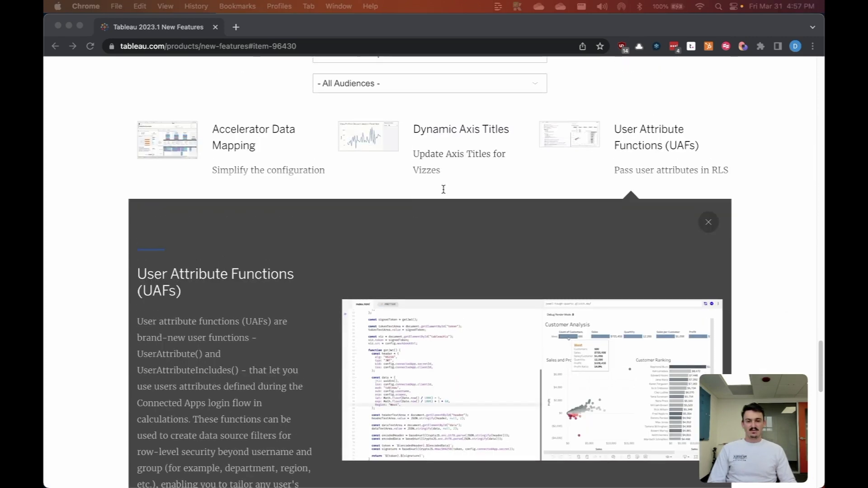
{"action": "left_click", "coordinate": [588, 142]}
{"action": "left_click", "coordinate": [579, 144]}
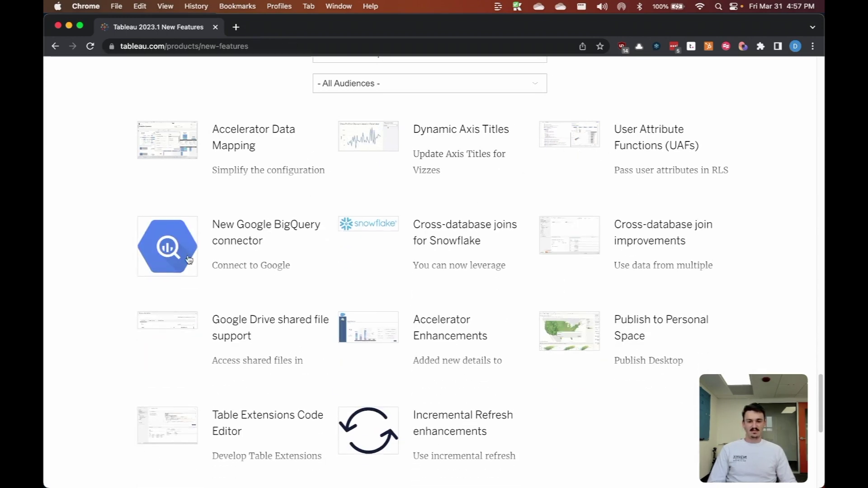
{"action": "left_click", "coordinate": [443, 247]}
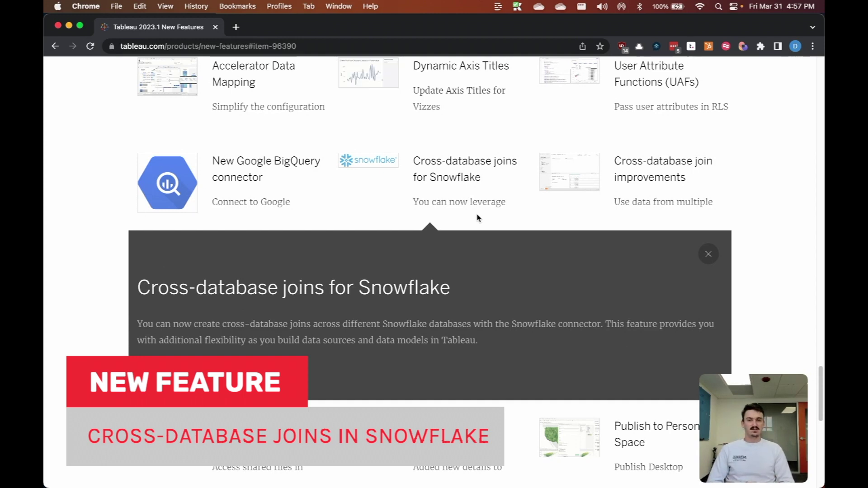
{"action": "scroll", "coordinate": [455, 188], "scroll_direction": "down", "scroll_amount": 1}
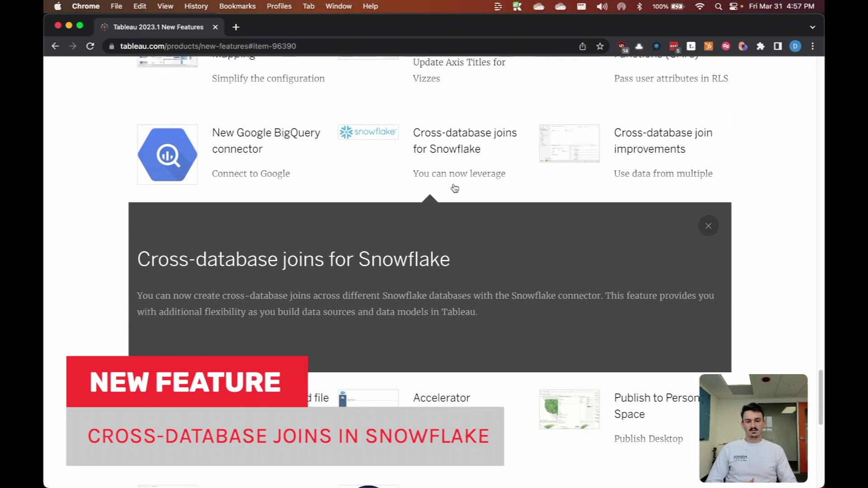
{"action": "scroll", "coordinate": [359, 157], "scroll_direction": "down", "scroll_amount": 1}
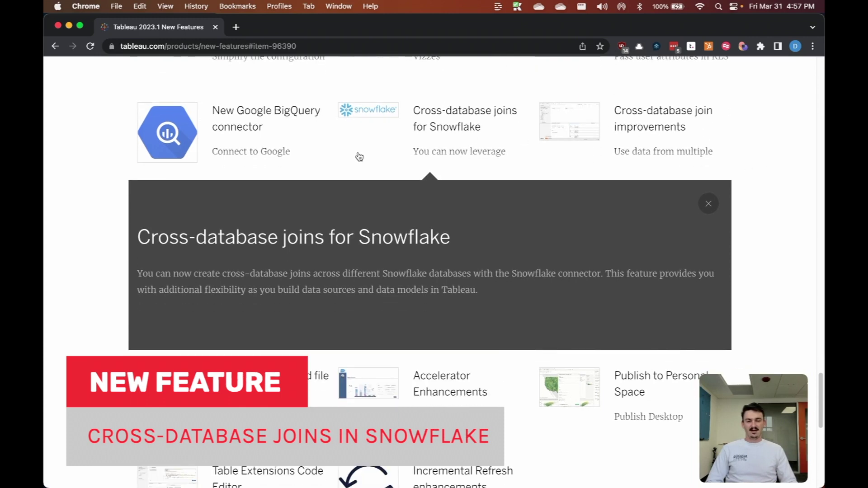
{"action": "scroll", "coordinate": [406, 133], "scroll_direction": "down", "scroll_amount": 1}
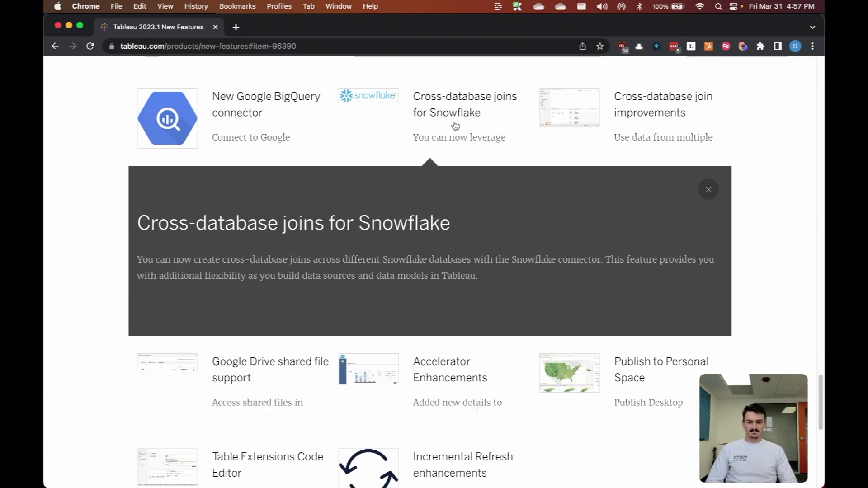
{"action": "scroll", "coordinate": [456, 126], "scroll_direction": "down", "scroll_amount": 5}
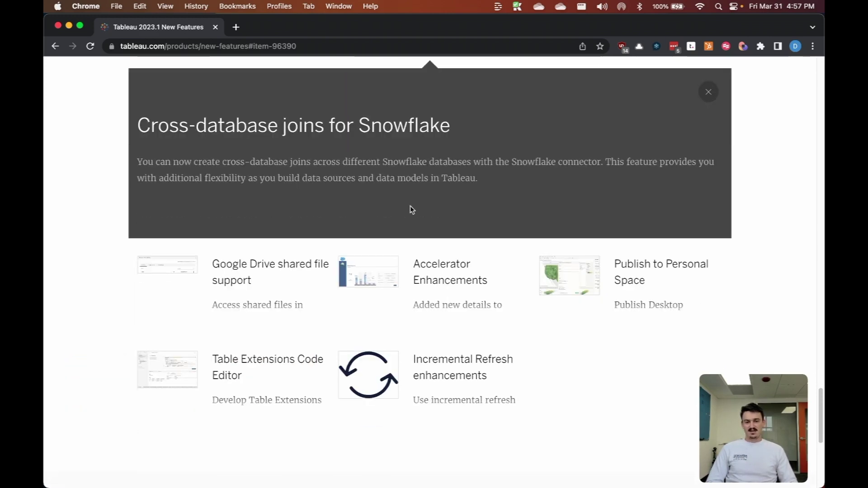
Expand the Google Drive shared file support card to read about shared files and drives.
{"action": "left_click", "coordinate": [246, 271]}
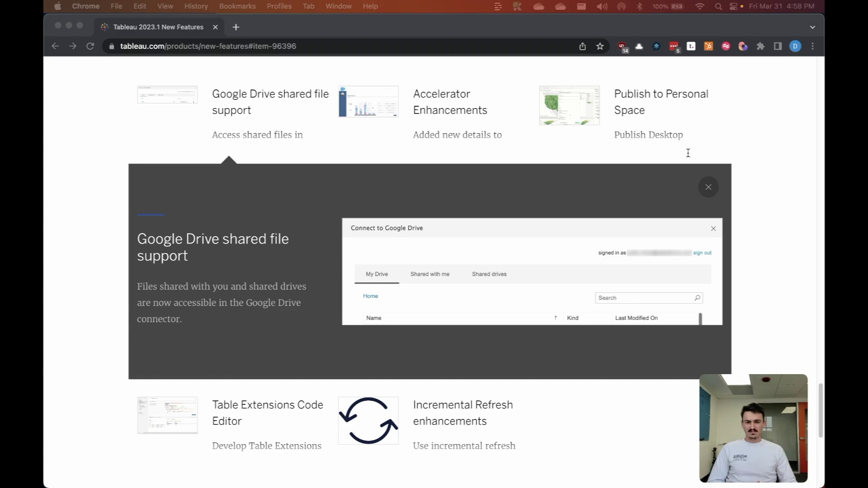
Expand the Publish to Personal Space card and scroll through its private-publishing description.
{"action": "left_click", "coordinate": [590, 114]}
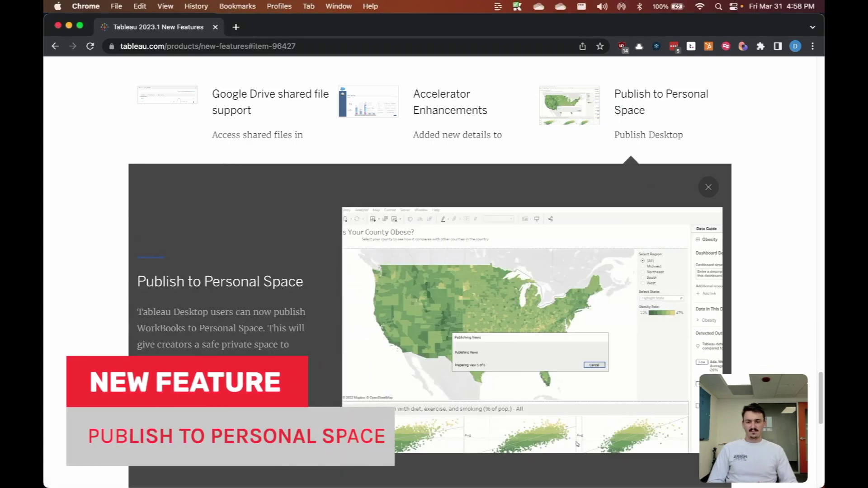
{"action": "scroll", "coordinate": [190, 311], "scroll_direction": "down", "scroll_amount": 1}
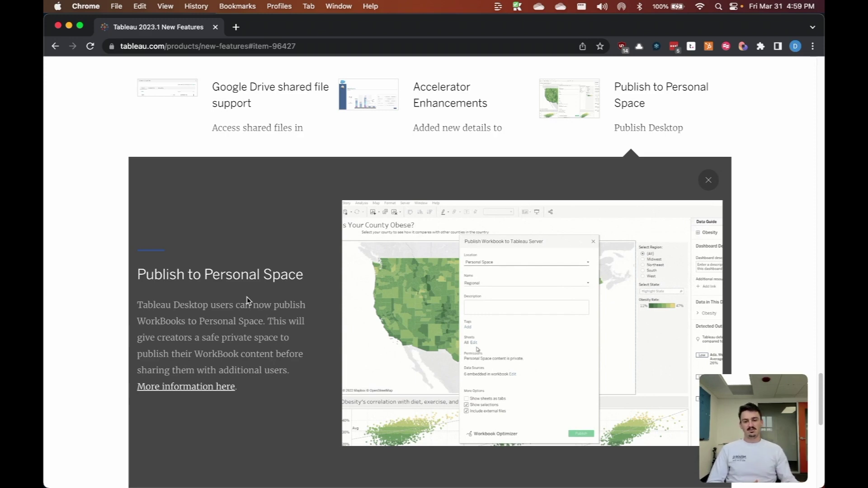
{"action": "mouse_move", "coordinate": [252, 487]}
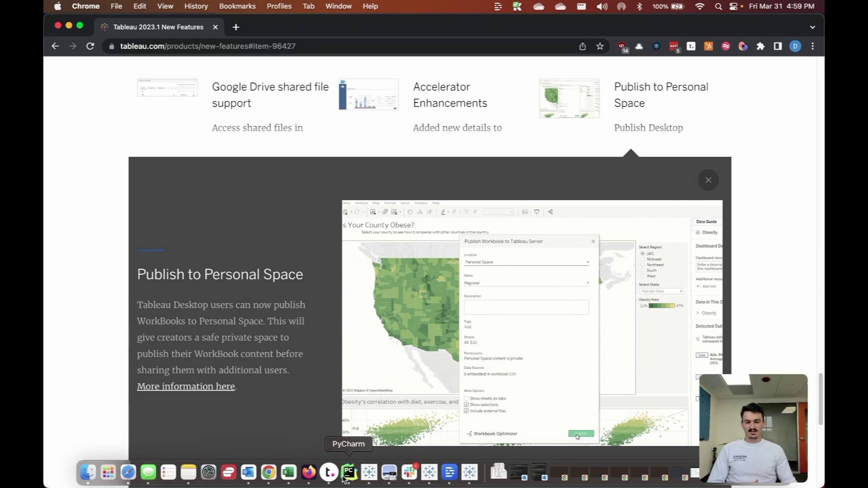
Open Server > Publish Workbook in Tableau and set Location to Personal Space.
{"action": "left_click", "coordinate": [470, 475]}
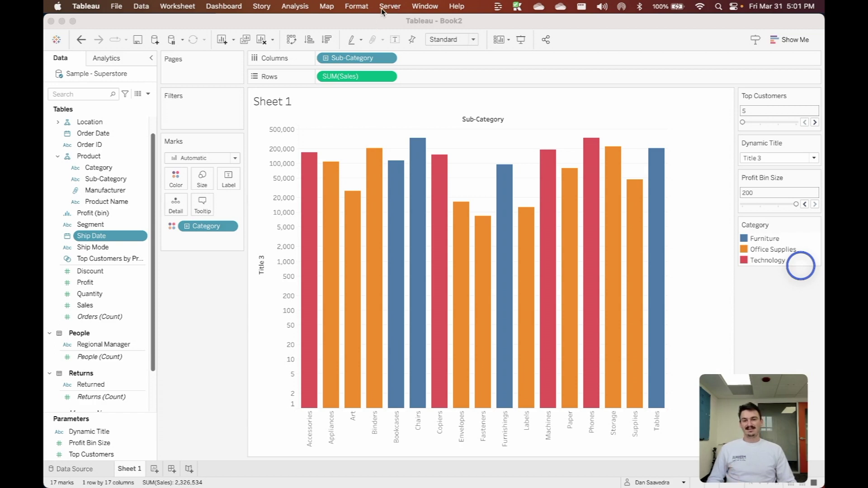
{"action": "left_click", "coordinate": [381, 7]}
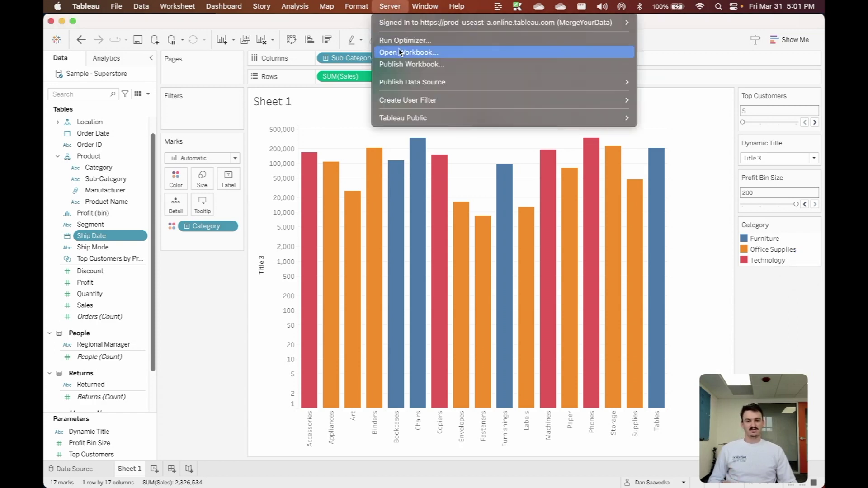
{"action": "left_click", "coordinate": [400, 62]}
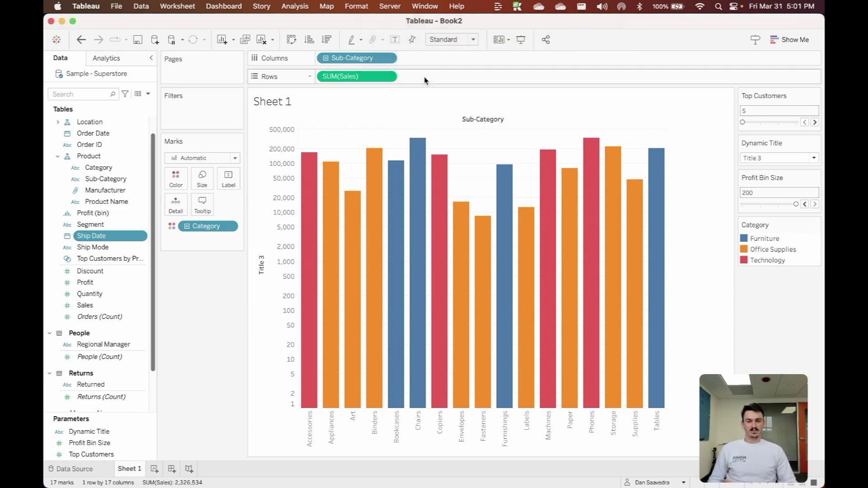
{"action": "left_click", "coordinate": [392, 131]}
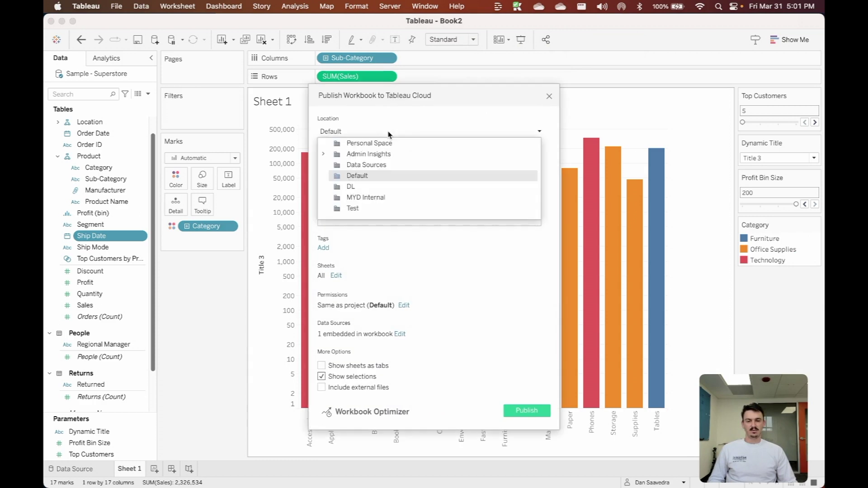
{"action": "left_click", "coordinate": [356, 145]}
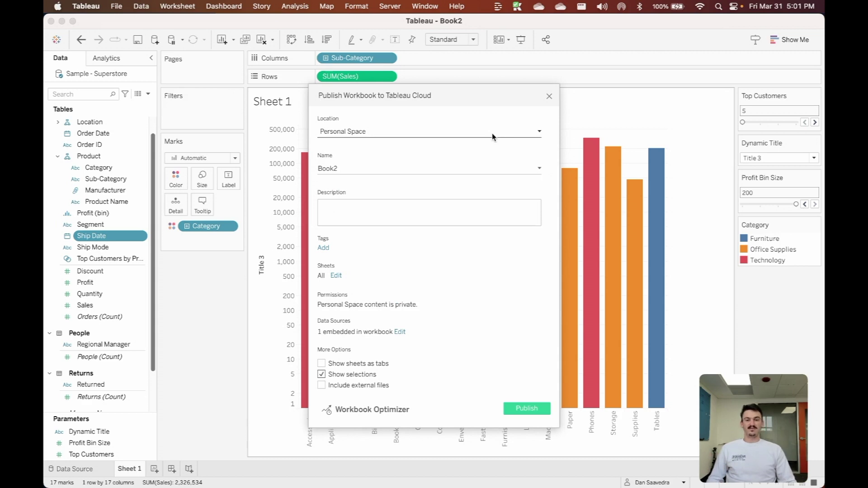
Dismiss the Publish Workbook to Tableau Cloud dialog without publishing, returning to the 'Title 3' bar chart.
{"action": "left_click", "coordinate": [550, 98]}
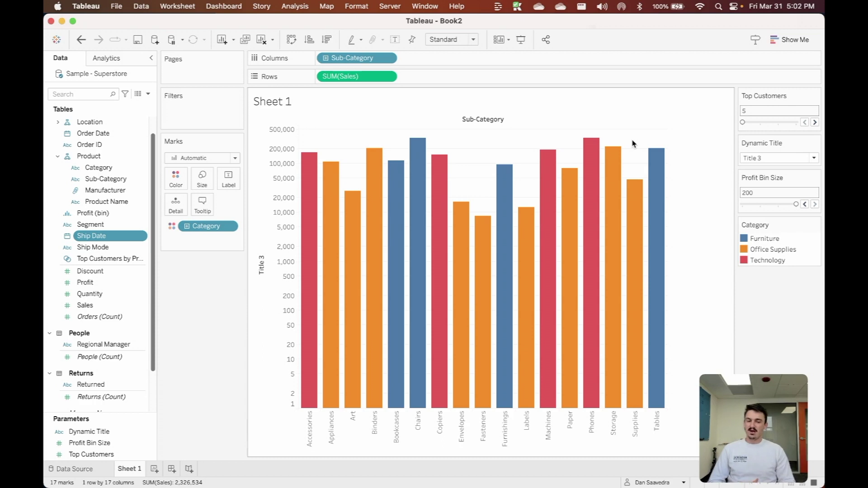
Show the Data Guide pane for Sheet 1 with its viz details, Superstore fields and two outliers.
{"action": "left_click", "coordinate": [750, 45]}
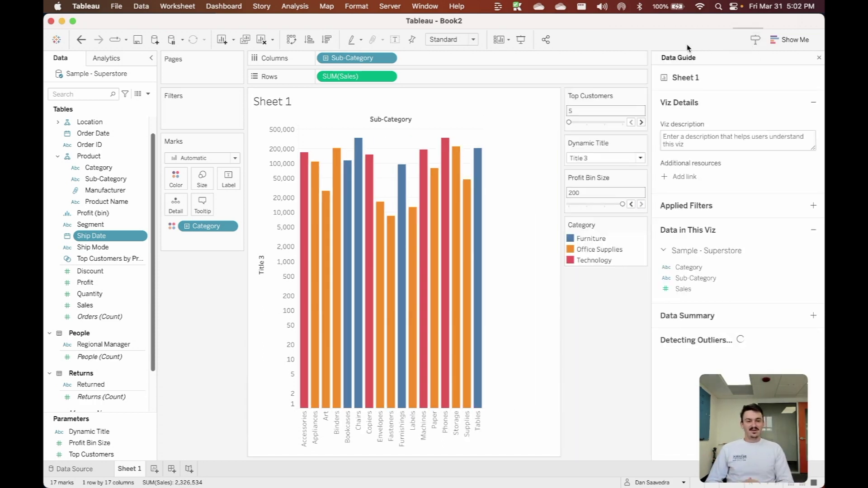